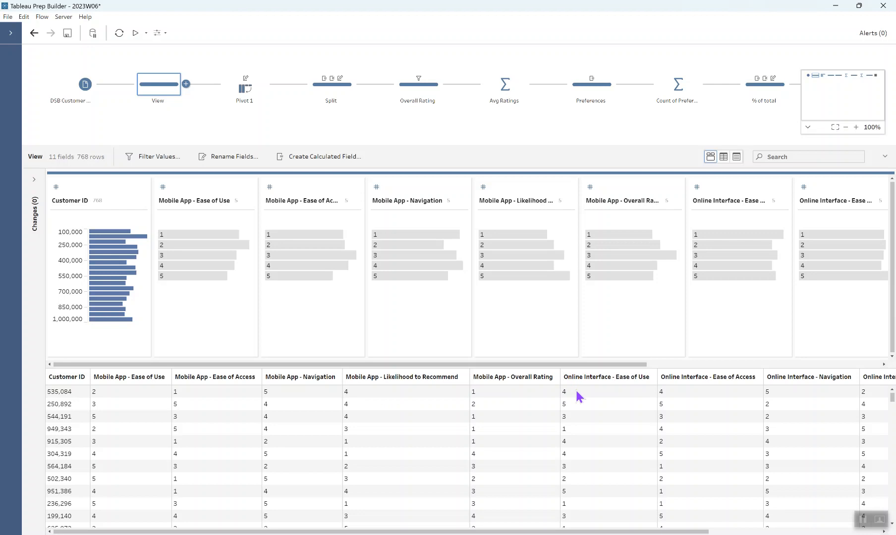
- Add a Pivot step after the View step and pivot all fields matching "Mobile" using wildcard search
click(186, 84)
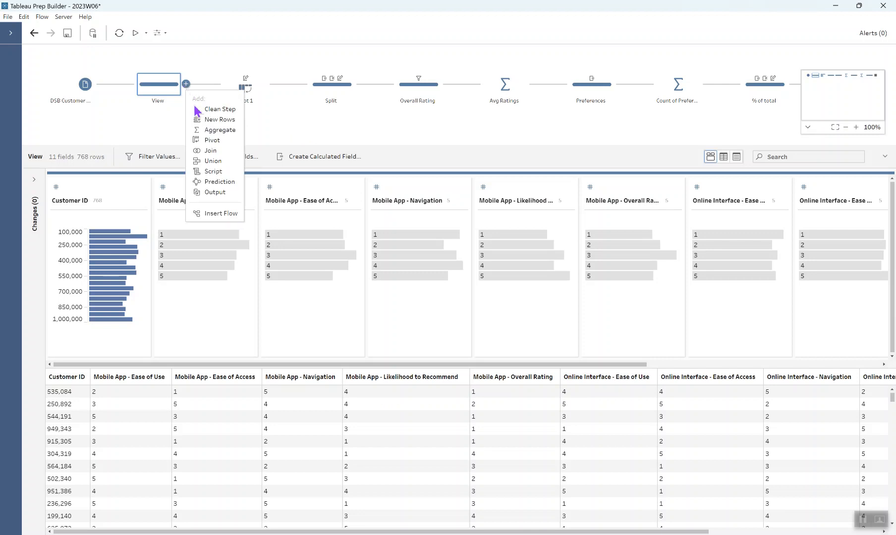
click(203, 141)
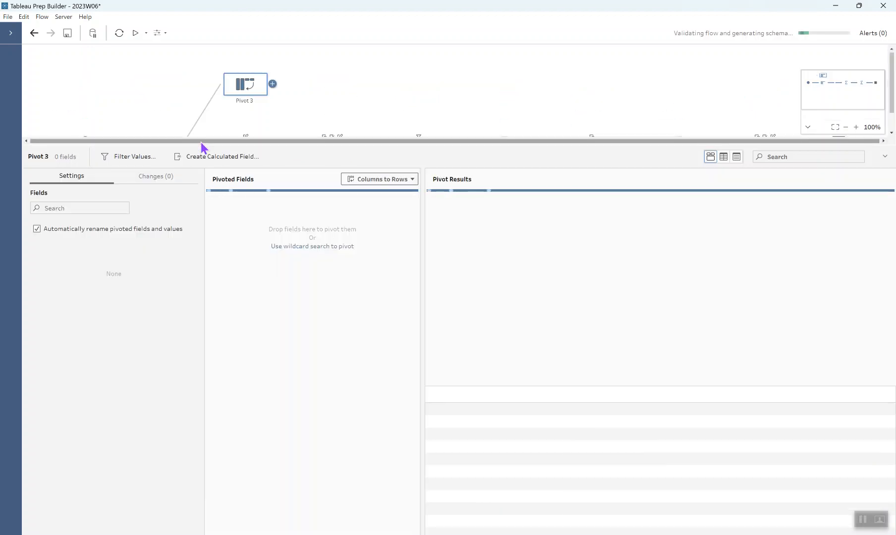
click(303, 248)
click(329, 215)
text(Mo)
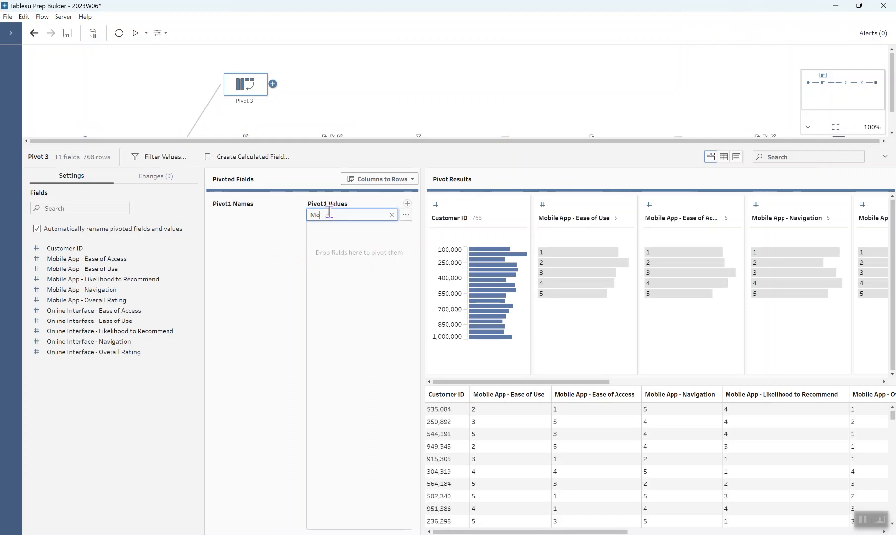
text(bile)
key(Return)
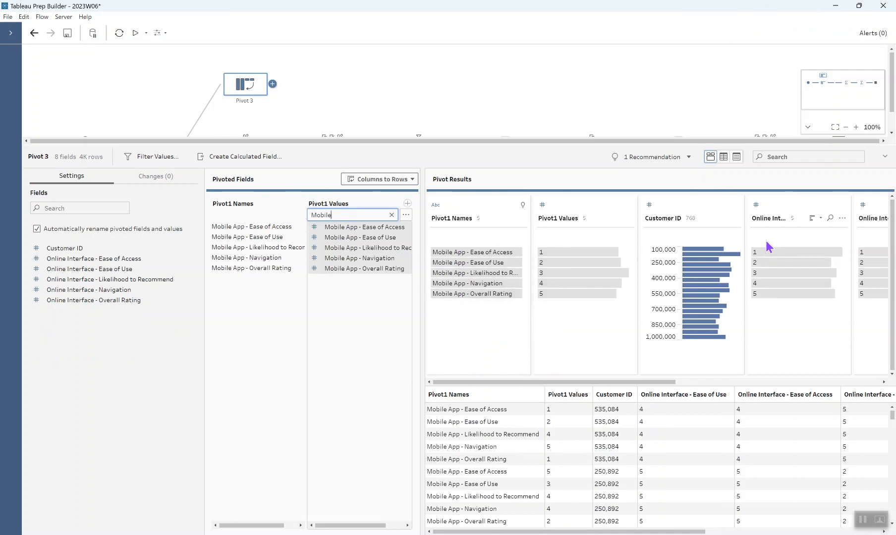
- Add a second pivot values column and pivot all fields matching "Online" using wildcard search
click(407, 203)
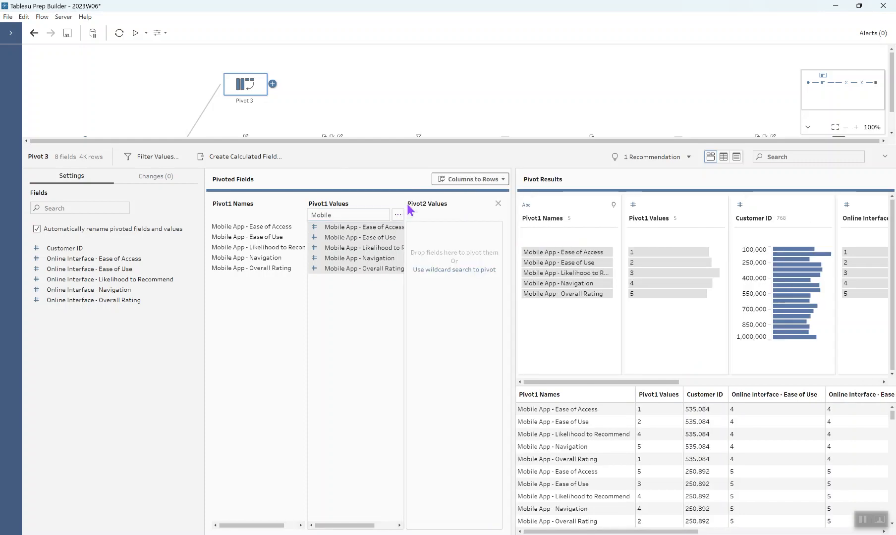
click(447, 269)
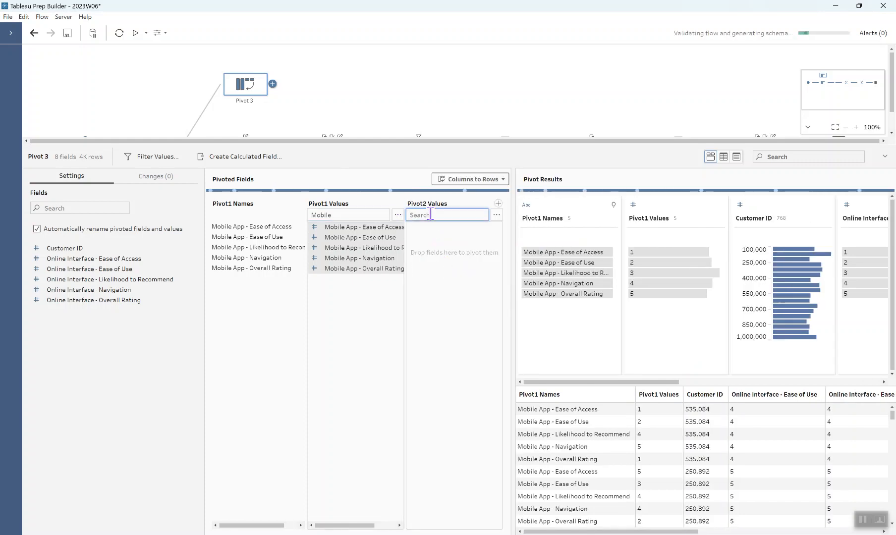
text(Online)
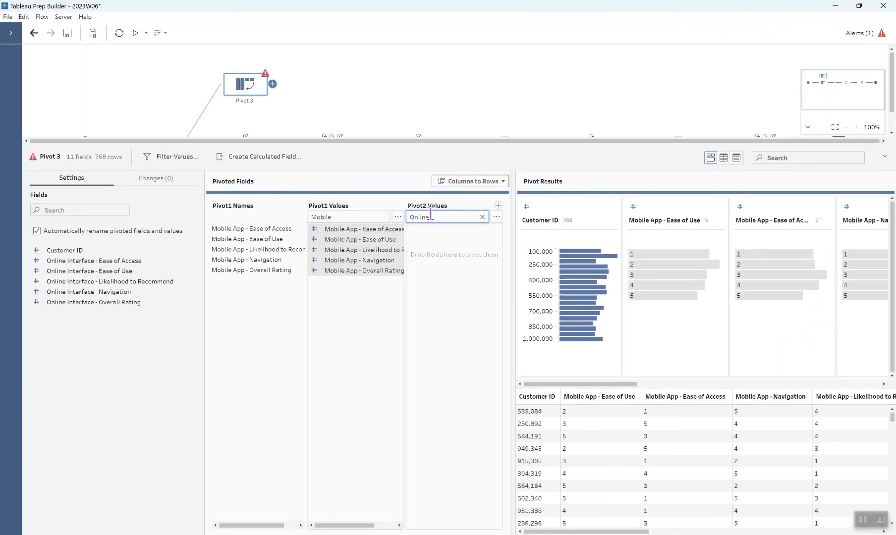
key(Return)
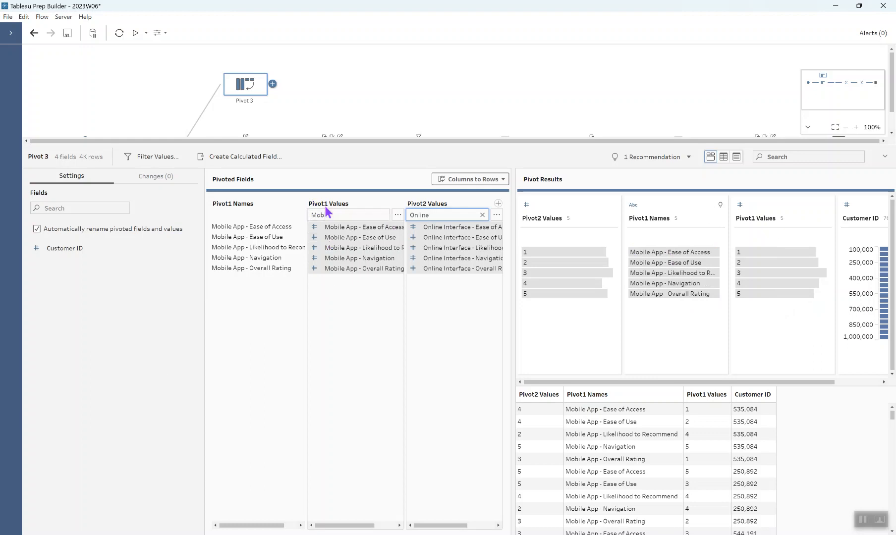
- Rename the Pivot1 Values field to Mobile App
double_click(750, 218)
text(M)
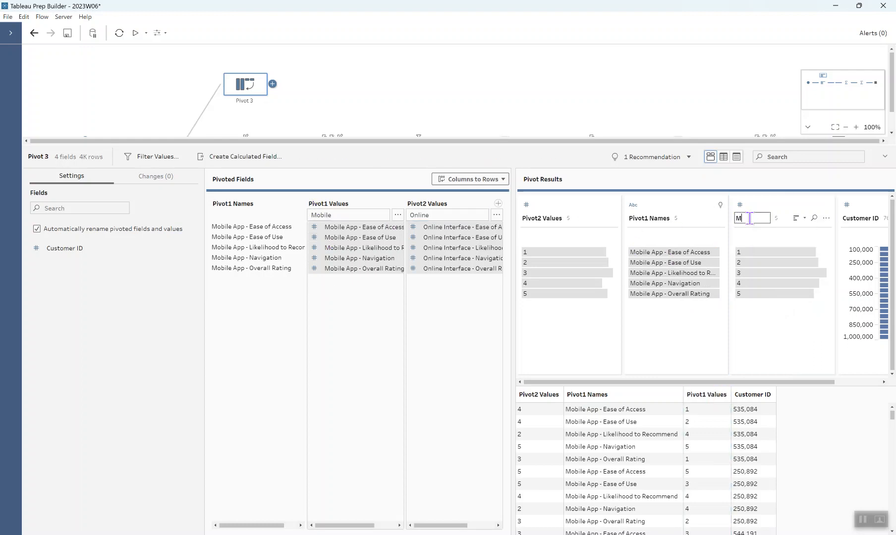
text(obile Appl)
key(BackSpace)
key(Return)
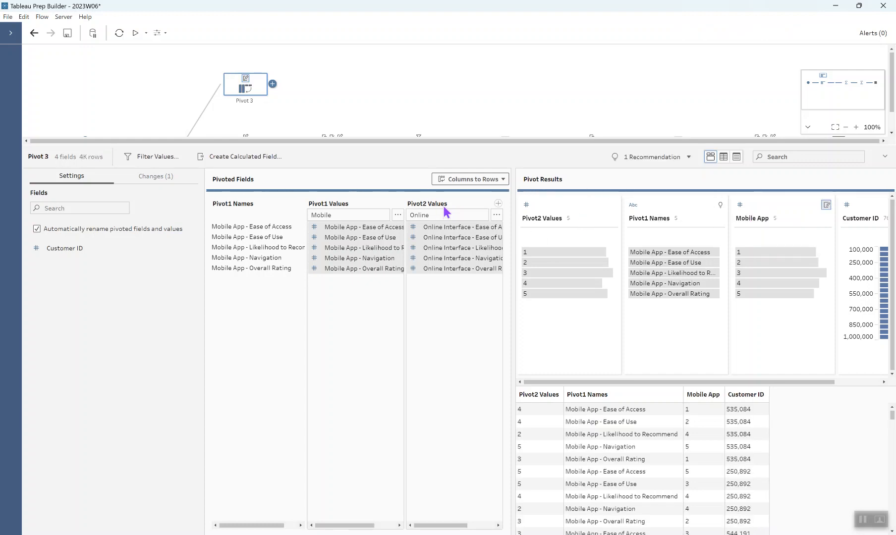
- Rename the Pivot2 Values field to Online Interface
double_click(539, 218)
text(Online)
text( Interfa)
text(ce)
key(Return)
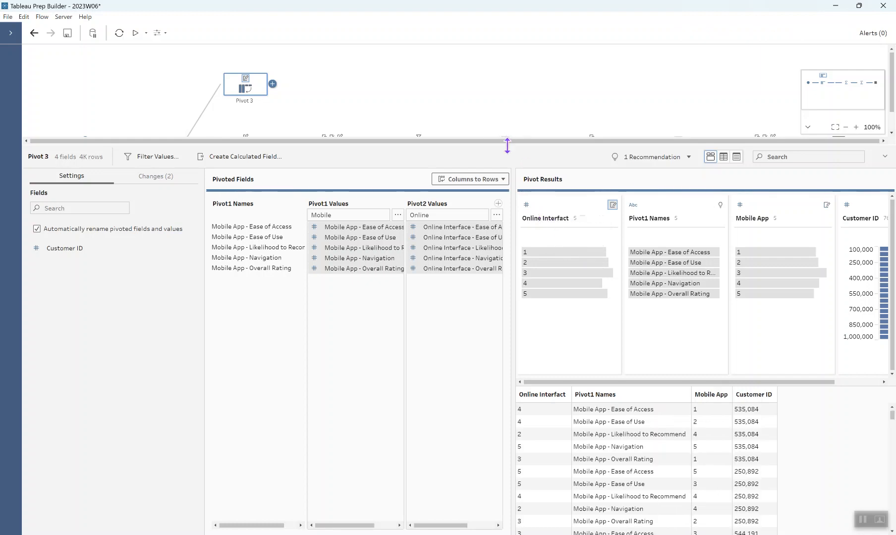
- Review the existing Pivot 1 step and the Split step's calculated field change
drag(508, 146, 516, 187)
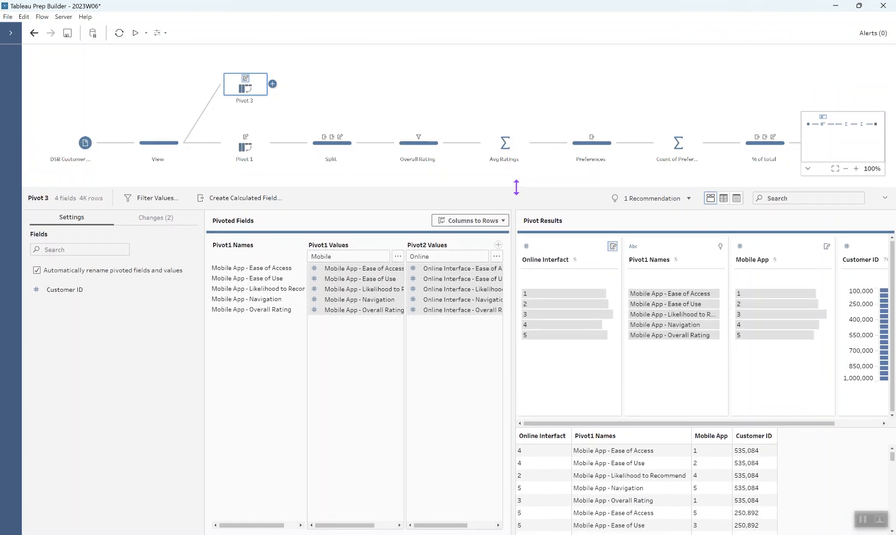
click(246, 151)
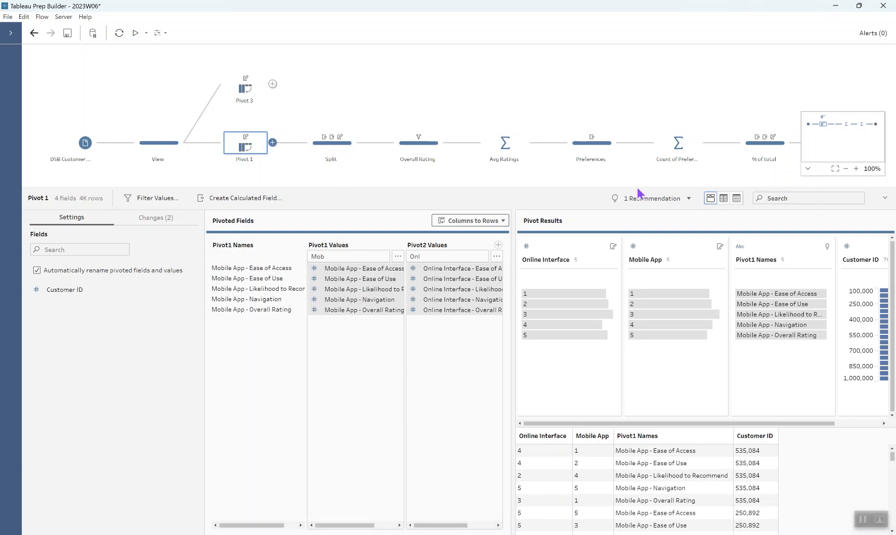
click(775, 251)
mouse_move(774, 298)
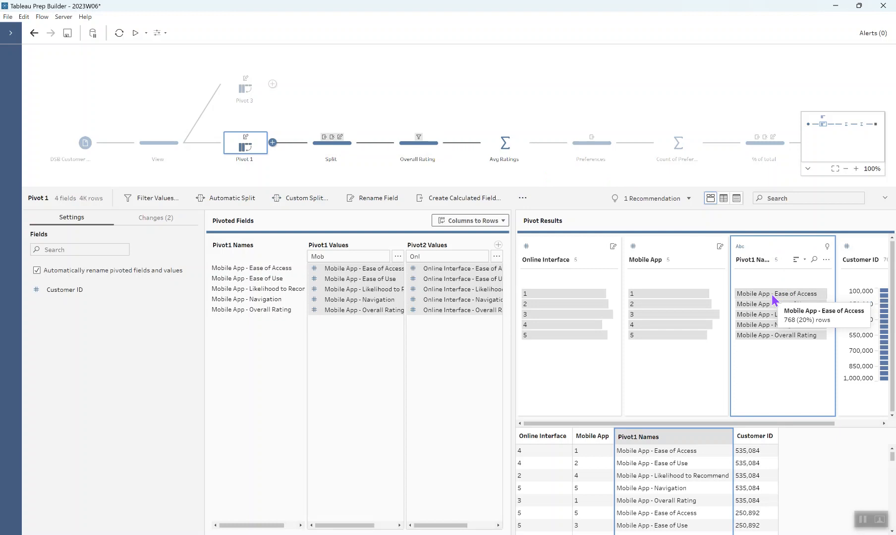
mouse_move(798, 312)
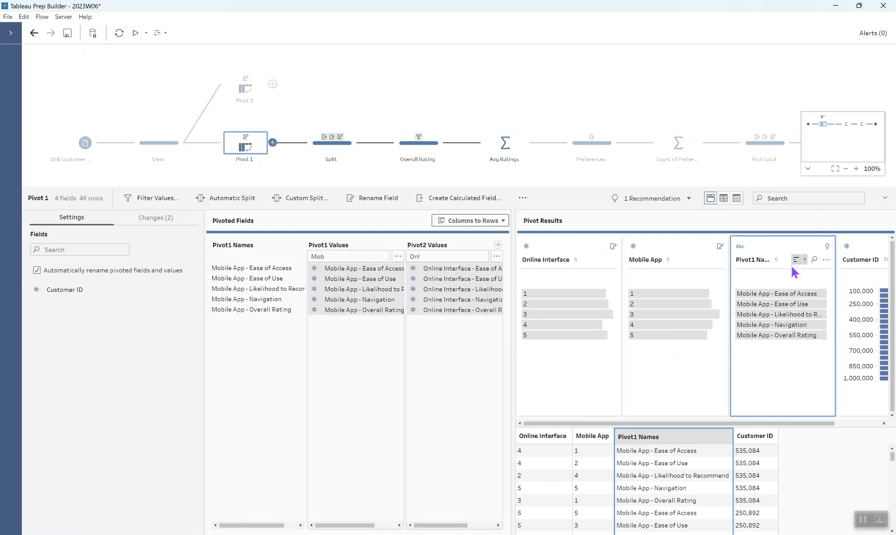
click(350, 145)
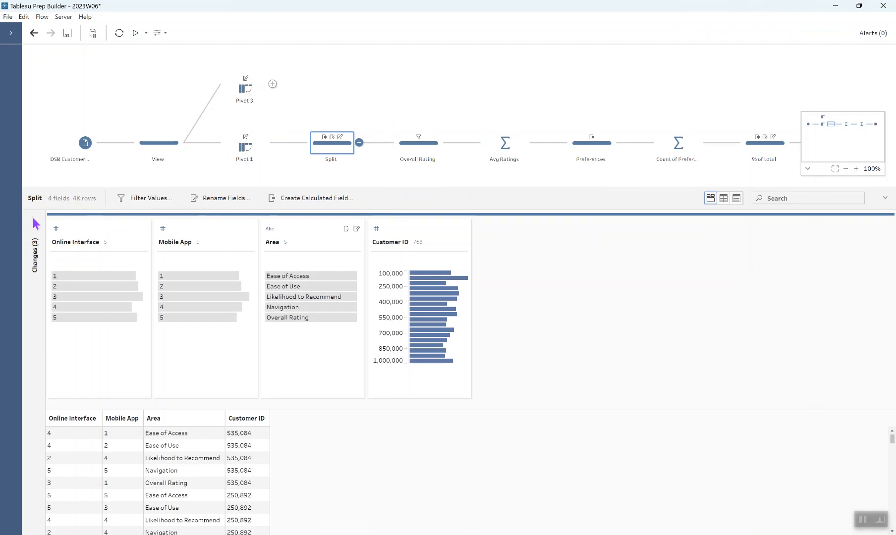
click(35, 222)
click(66, 248)
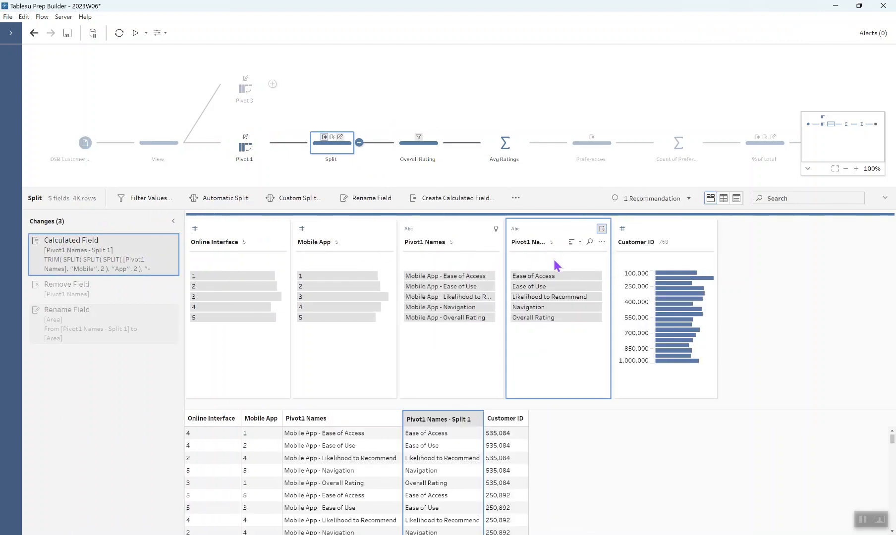
click(495, 241)
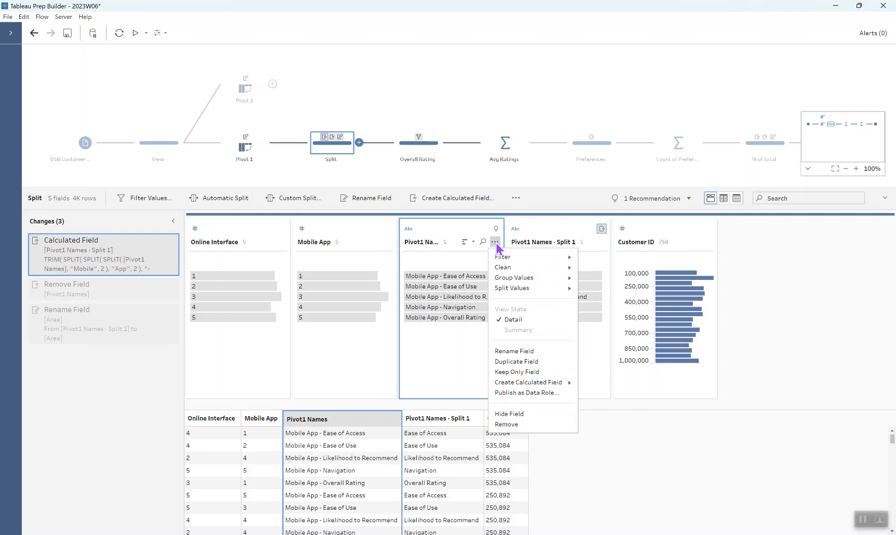
mouse_move(566, 289)
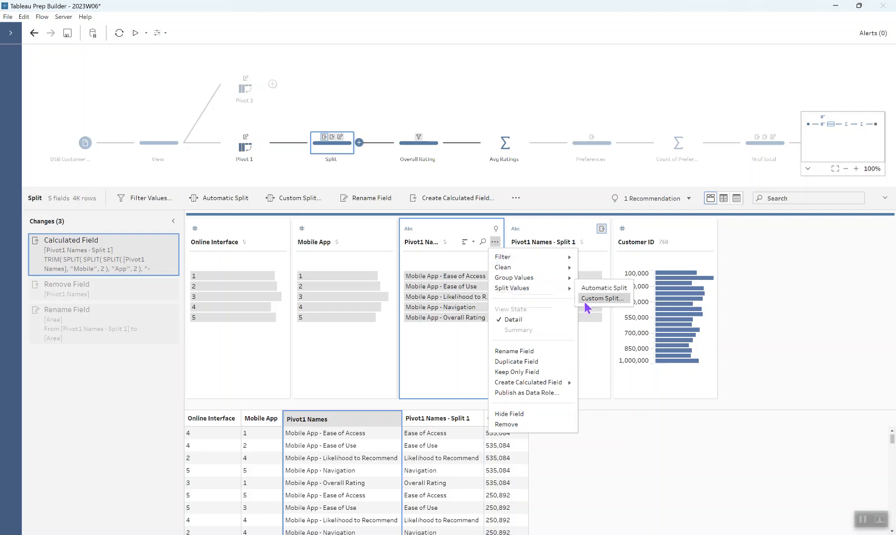
click(590, 300)
text(-)
click(466, 292)
click(455, 317)
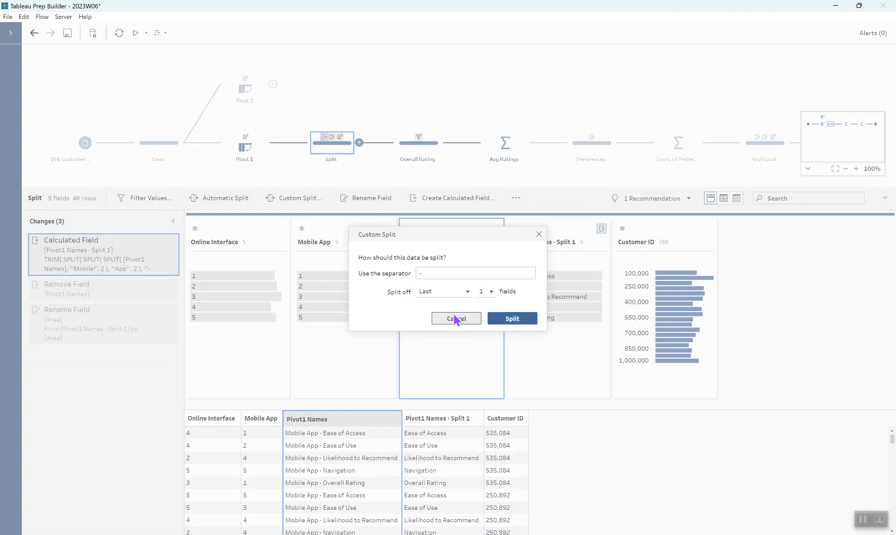
click(539, 234)
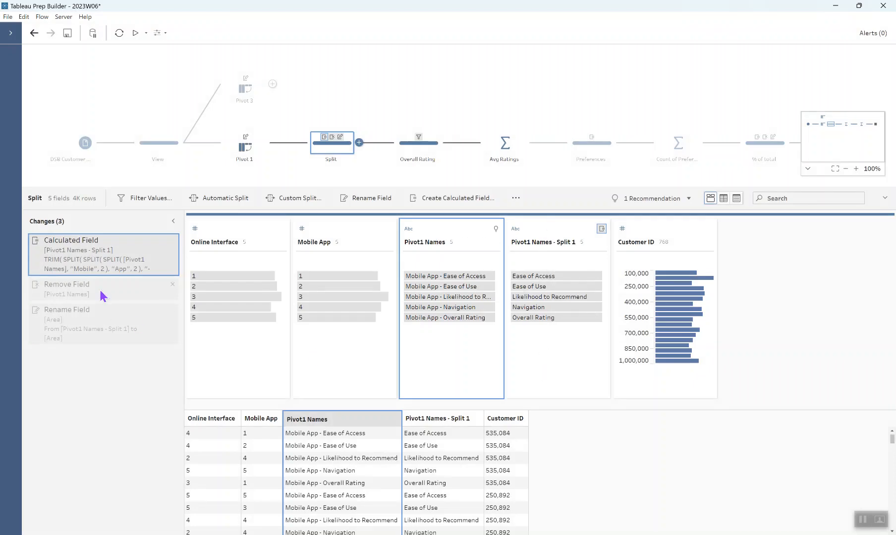
- Inspect the Split step's rename change and the Overall Rating step's filter on the Area field
click(88, 330)
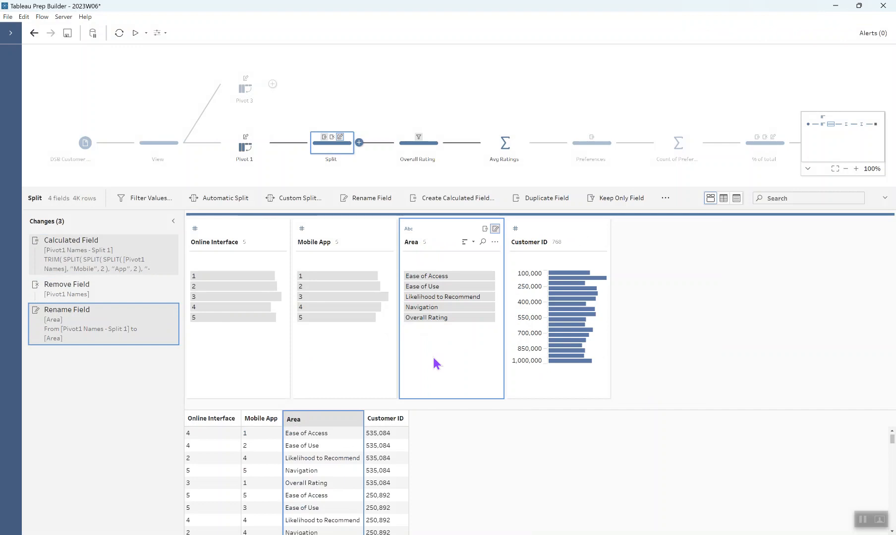
mouse_move(457, 323)
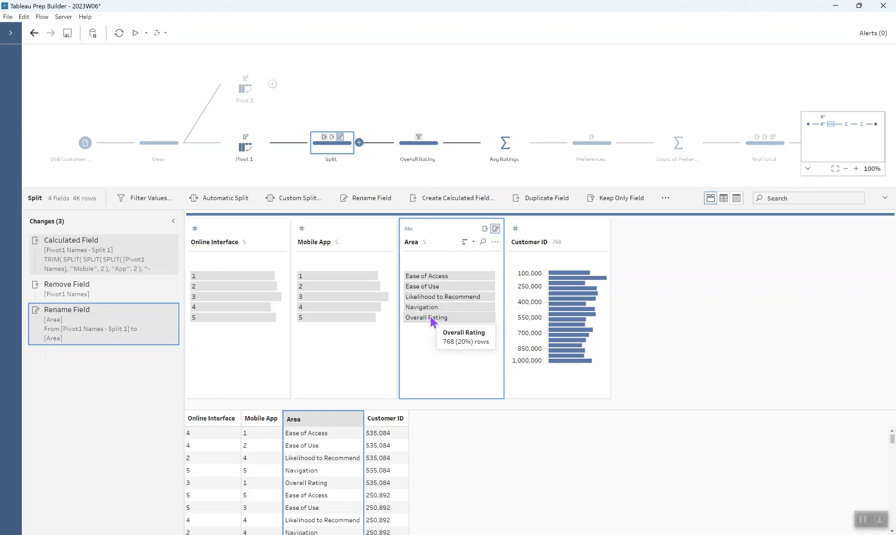
click(434, 318)
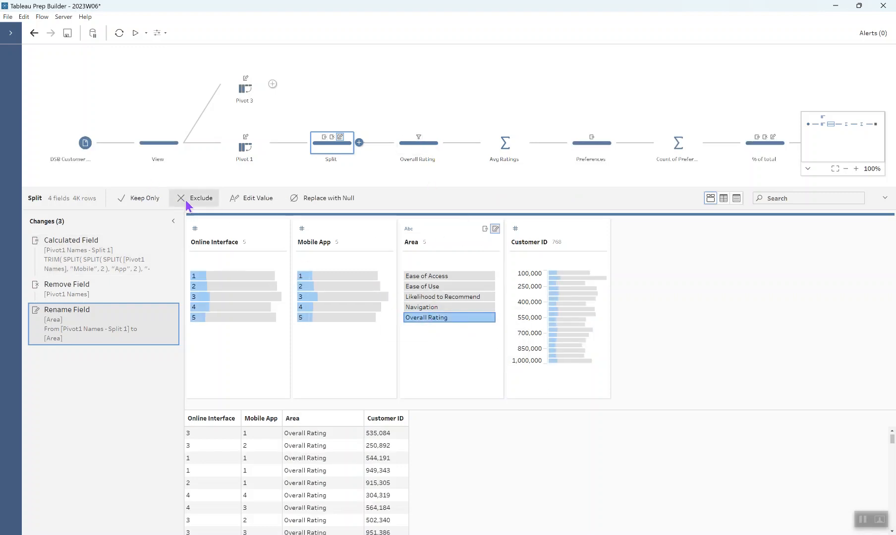
click(420, 143)
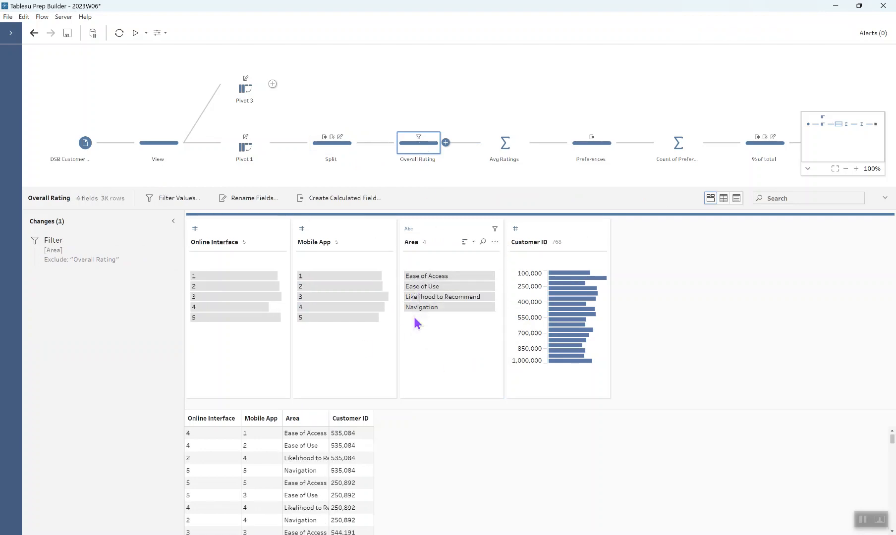
mouse_move(410, 319)
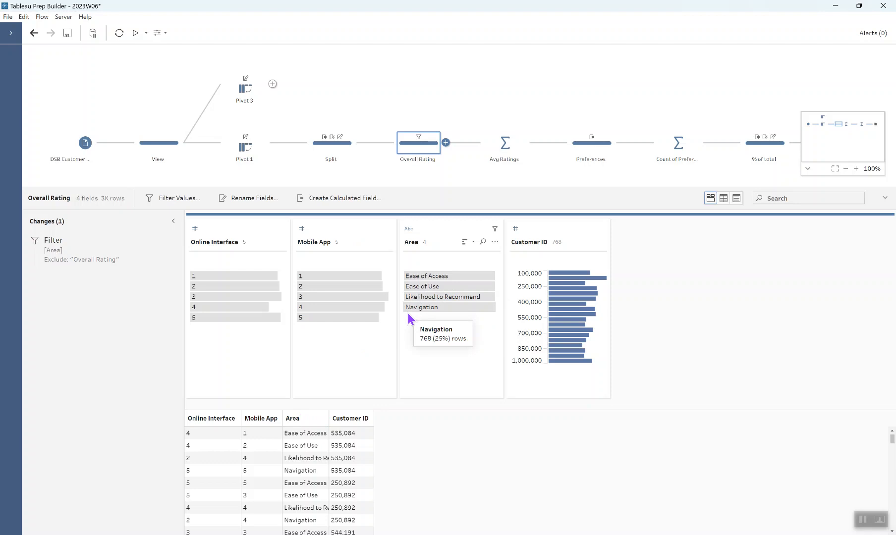
- Review the aggregation type used for the ratings in the Avg Ratings step
click(495, 148)
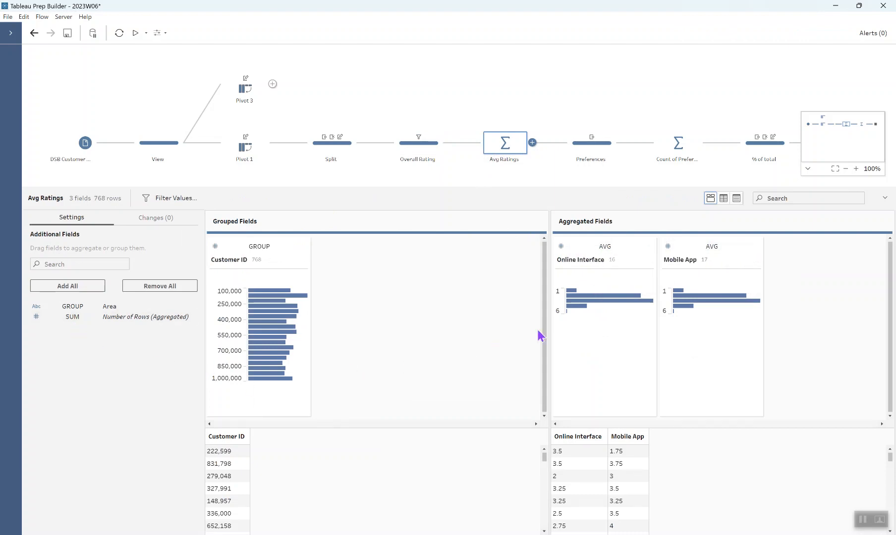
click(604, 247)
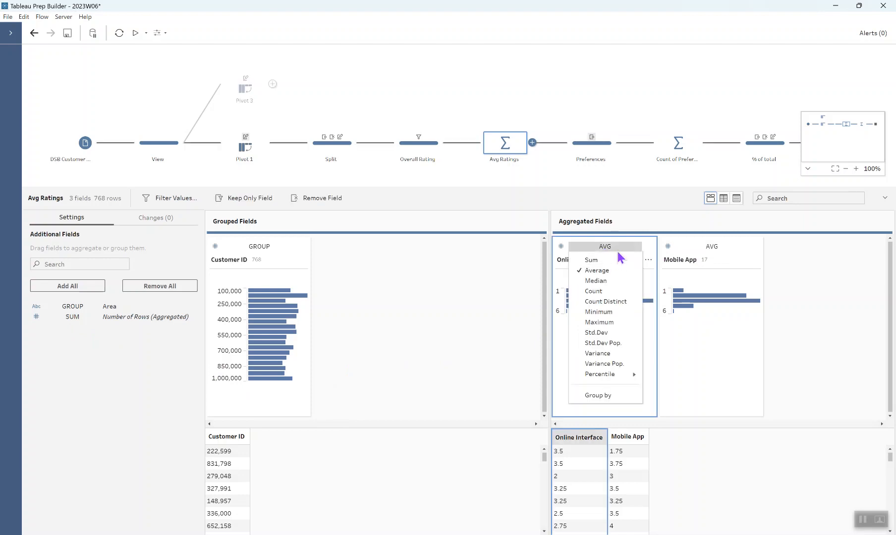
click(618, 251)
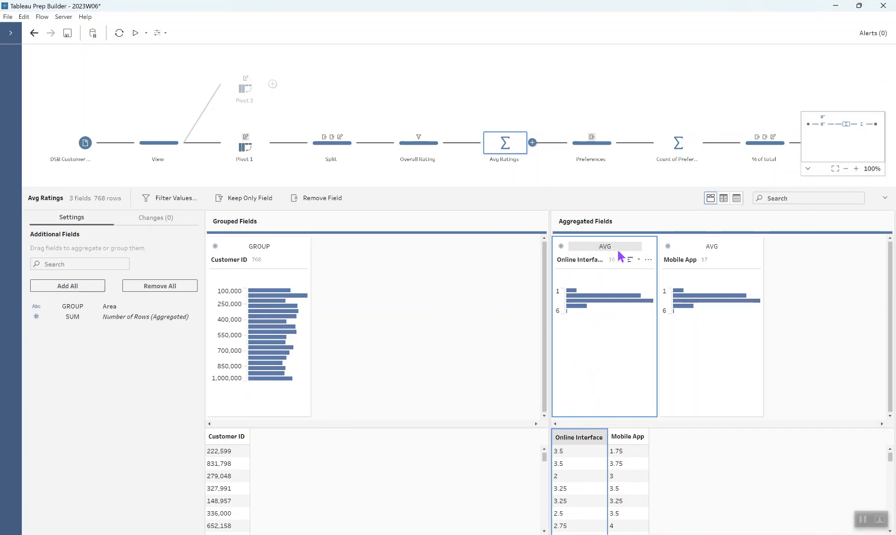
- Review the Difference and Preference calculated field formulas in the Preferences step
click(579, 152)
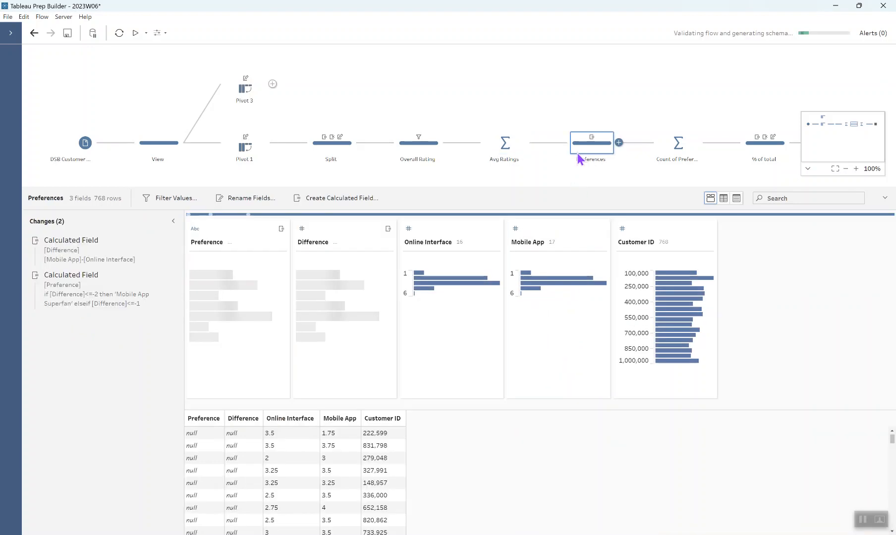
click(161, 241)
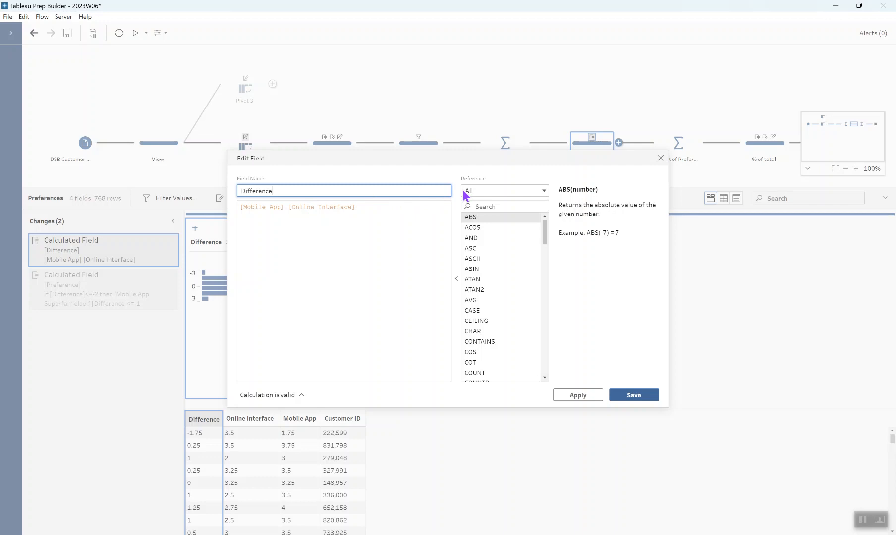
click(661, 158)
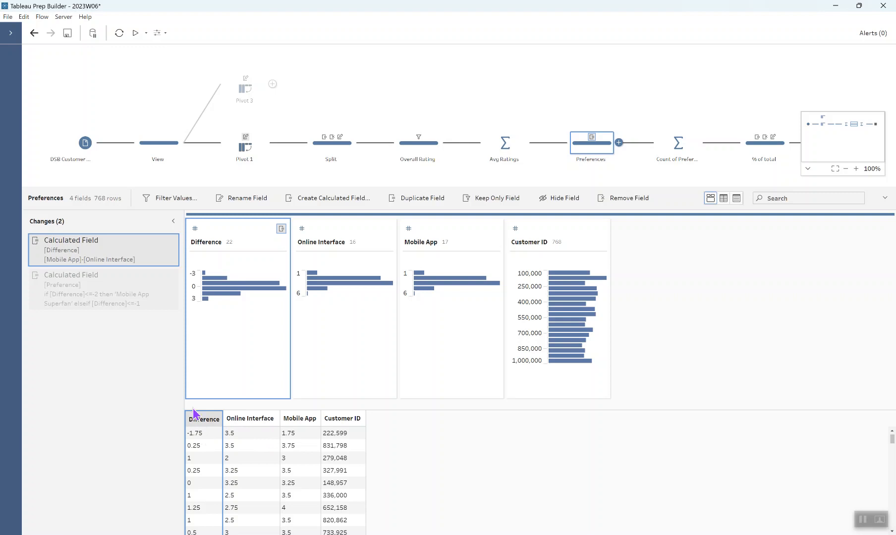
double_click(164, 283)
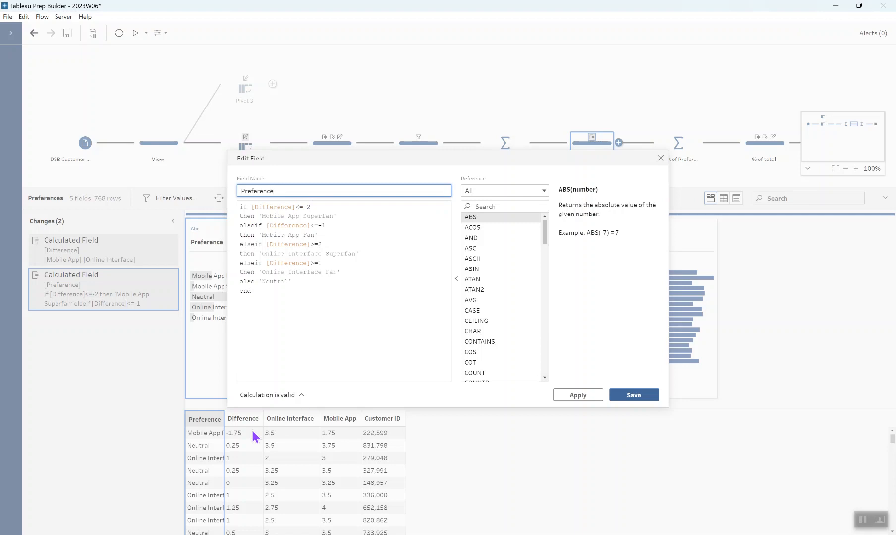
click(323, 205)
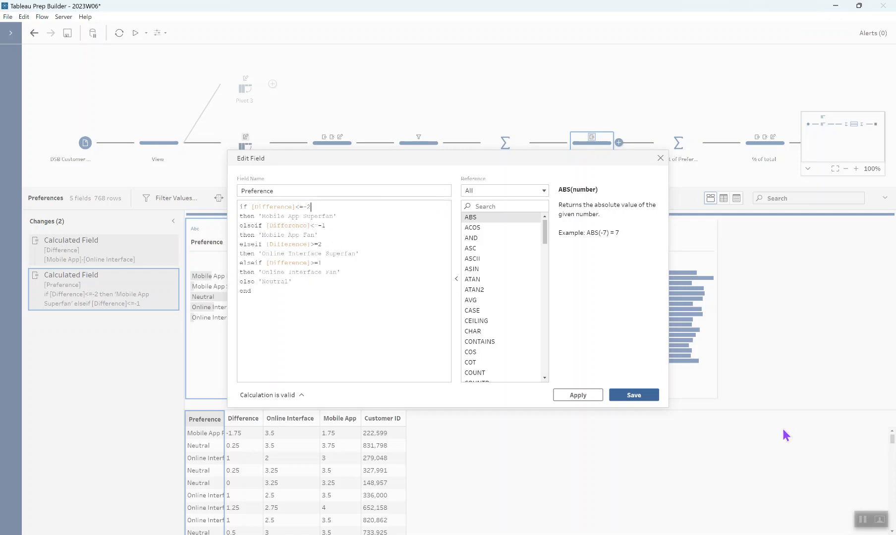
click(863, 520)
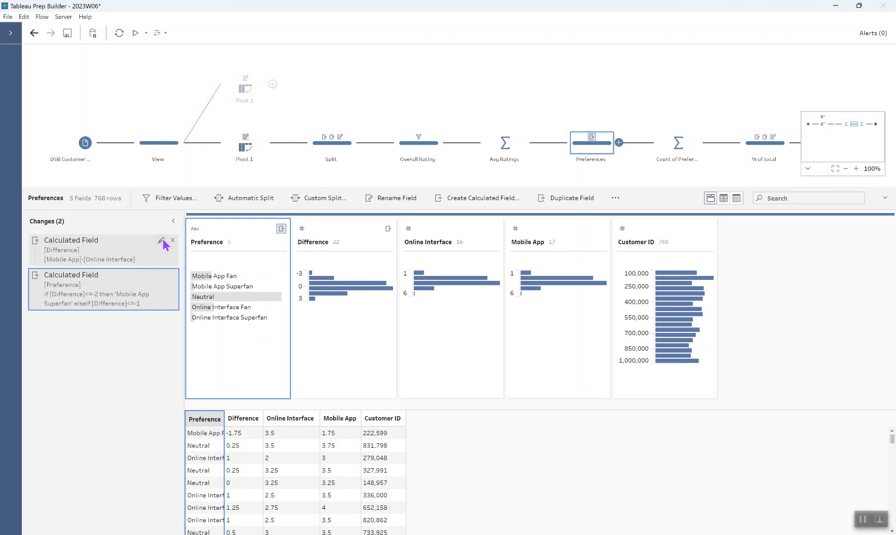
- Change the Difference calculated field formula to [Online Interface]-[Mobile App]
click(162, 240)
drag(291, 208, 370, 208)
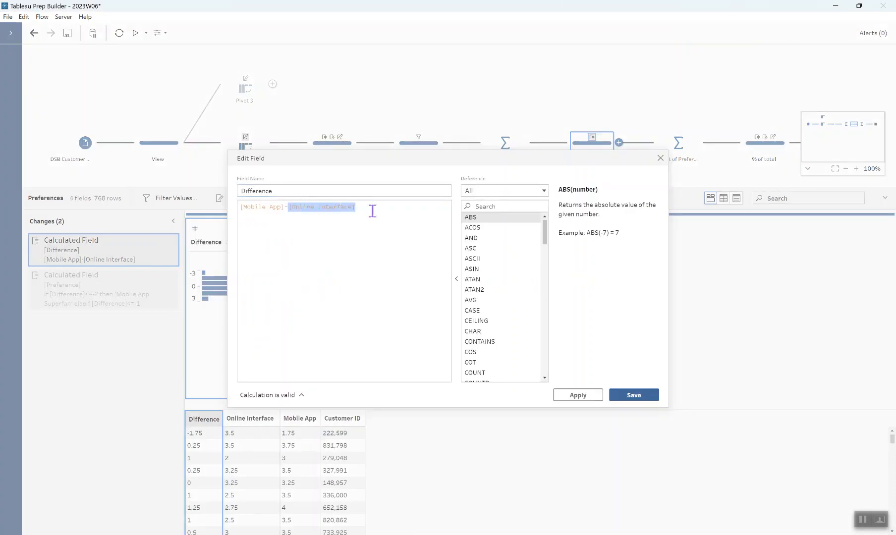
key(BackSpace)
click(243, 206)
text([Online Interface]-[Mobile App)
click(364, 204)
key(BackSpace)
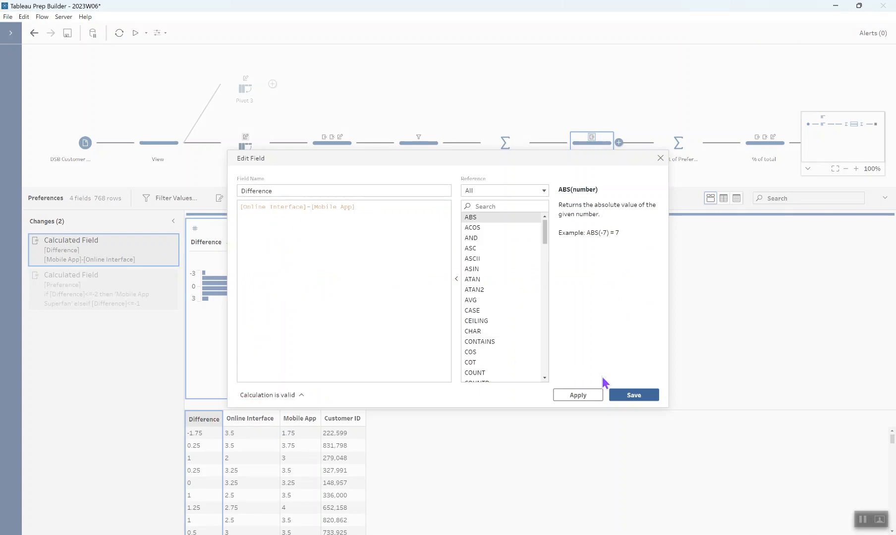
click(634, 396)
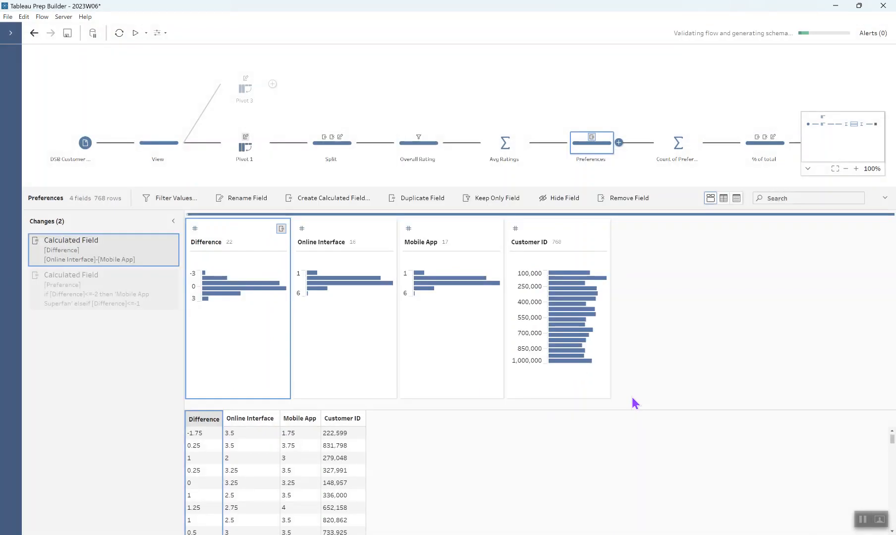
- Review the Preference calculated field's if/elseif thresholds against the revised Difference calculation
click(160, 275)
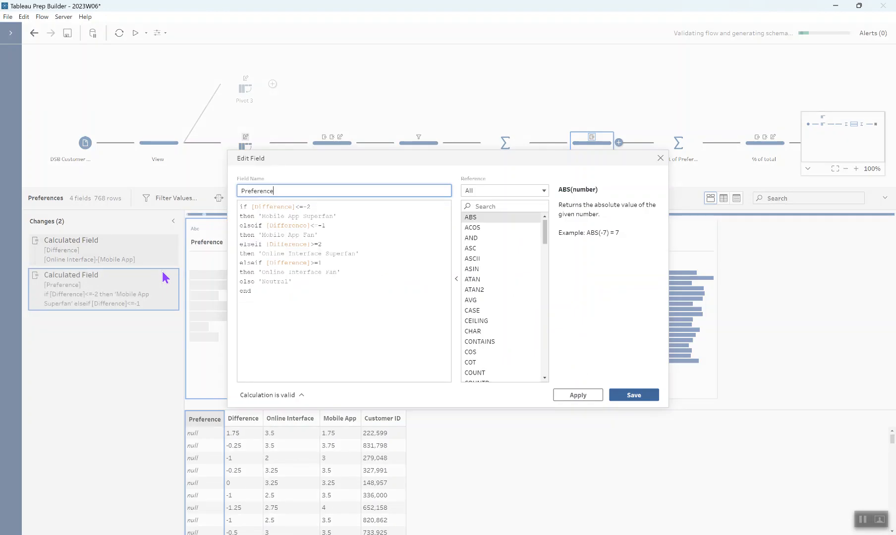
drag(330, 160, 383, 160)
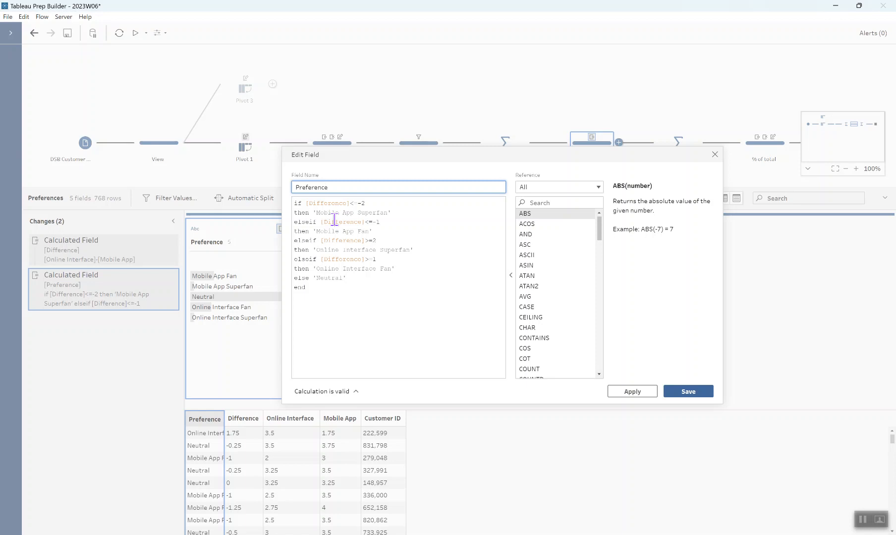
click(366, 204)
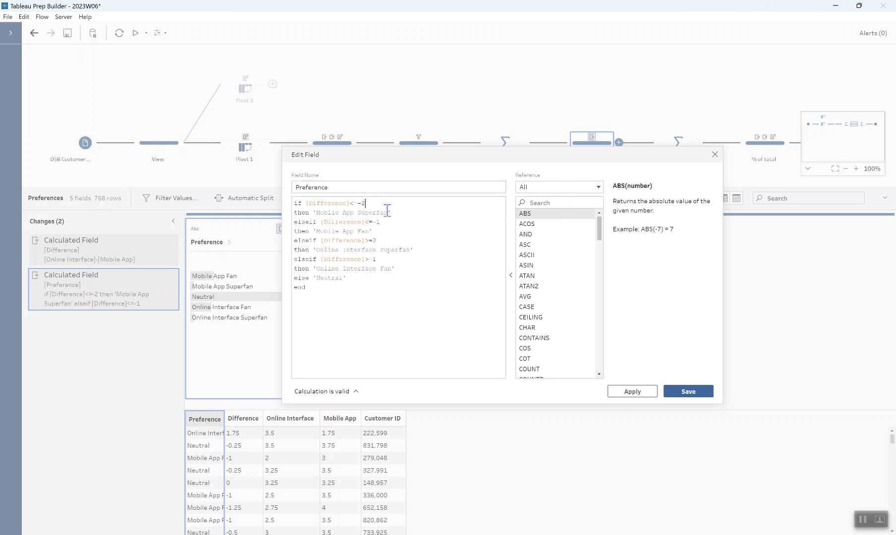
click(407, 213)
click(392, 223)
drag(347, 278, 295, 282)
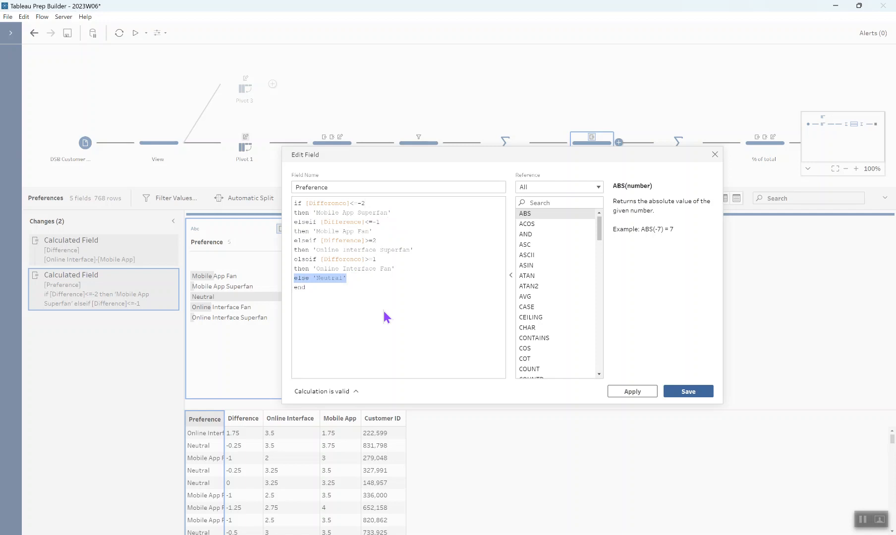
click(380, 240)
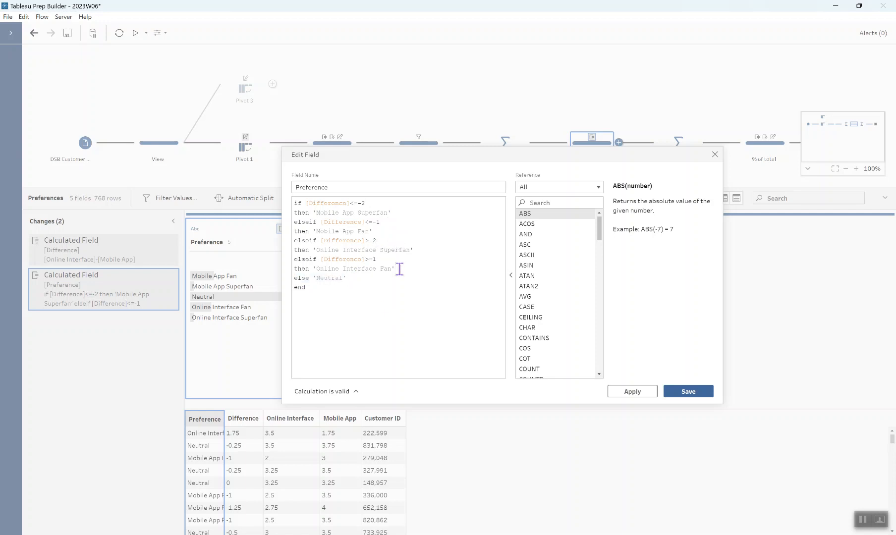
click(703, 392)
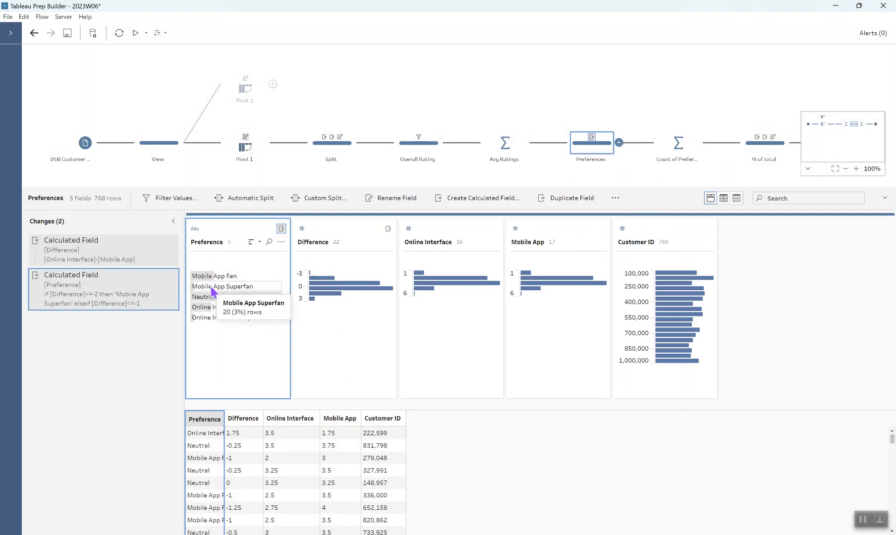
- Inspect the Count of Preference step's grouped and aggregated fields, and open the % of total step
click(669, 152)
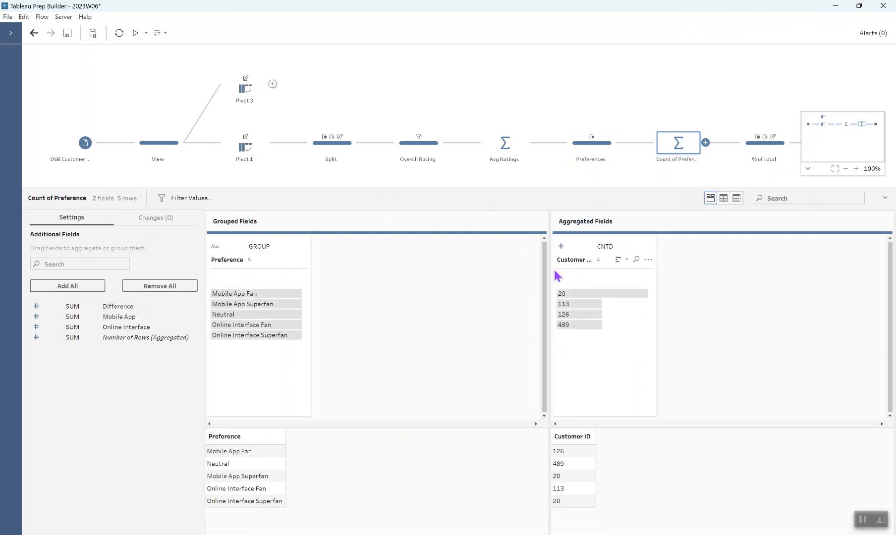
click(807, 168)
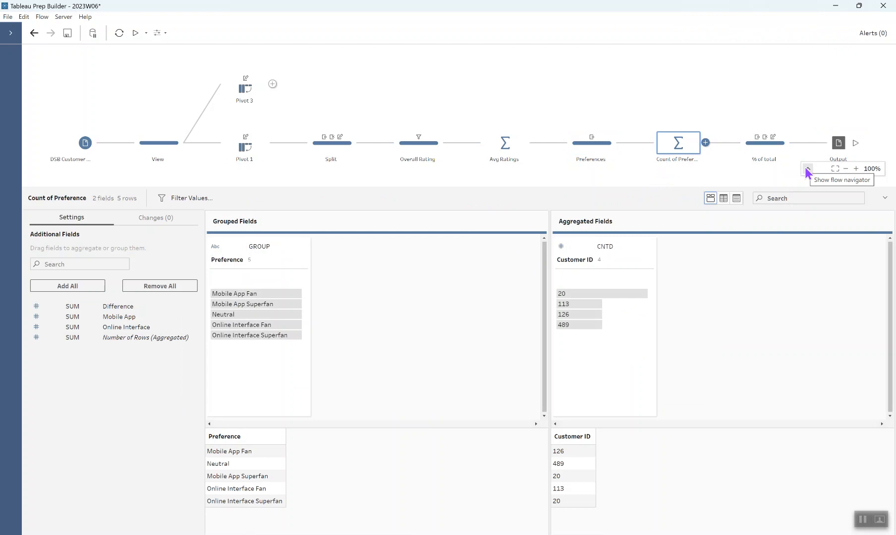
click(759, 149)
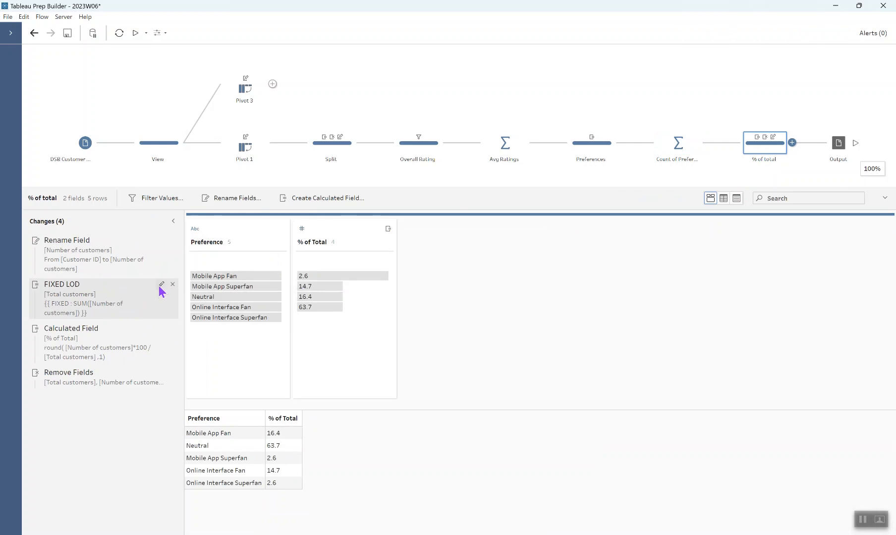
- Review the % of Total field's calculated-field options and the FIXED LOD Total customers change
click(389, 242)
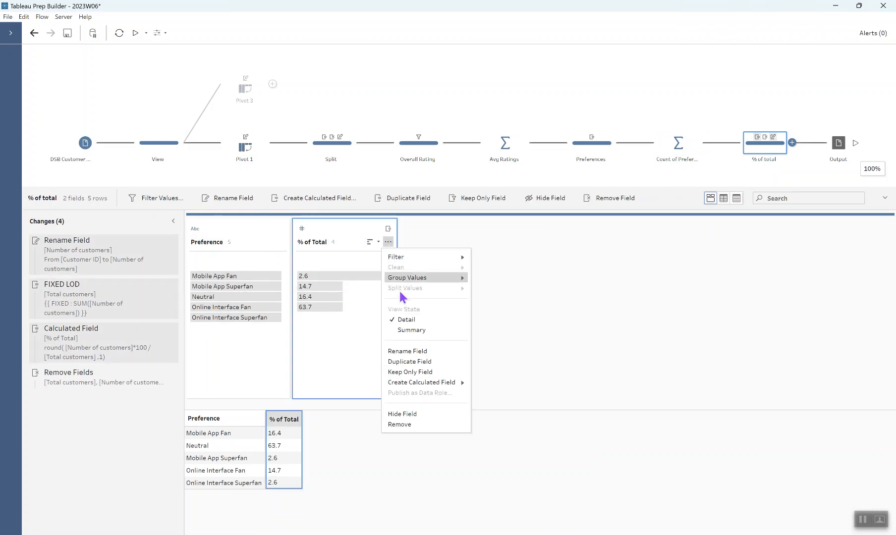
mouse_move(424, 383)
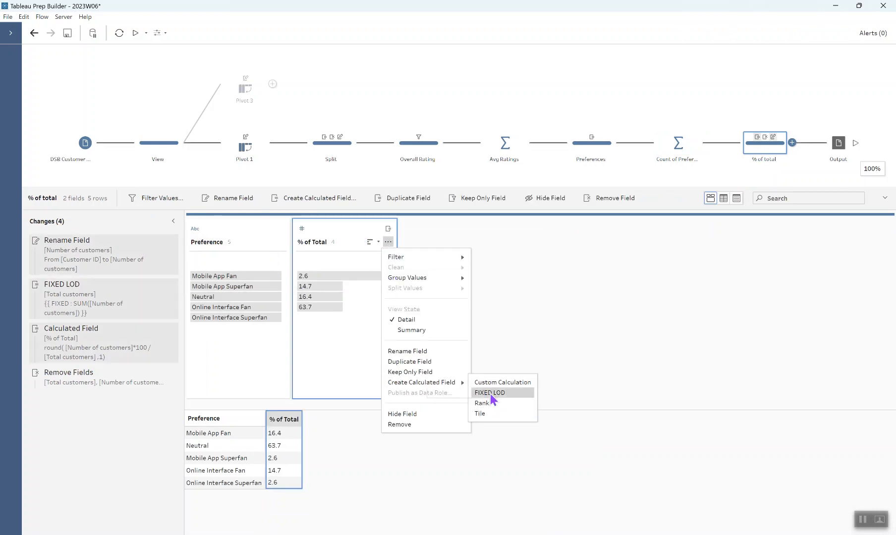
click(161, 286)
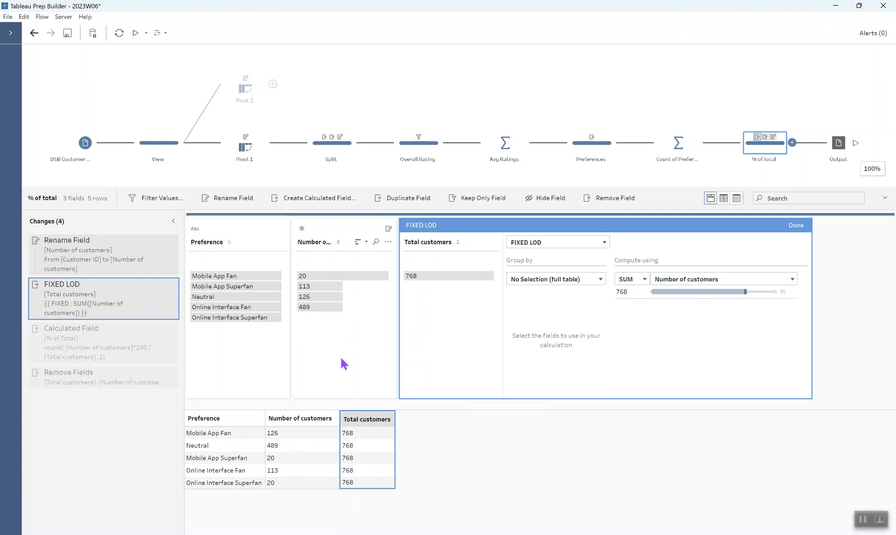
click(795, 226)
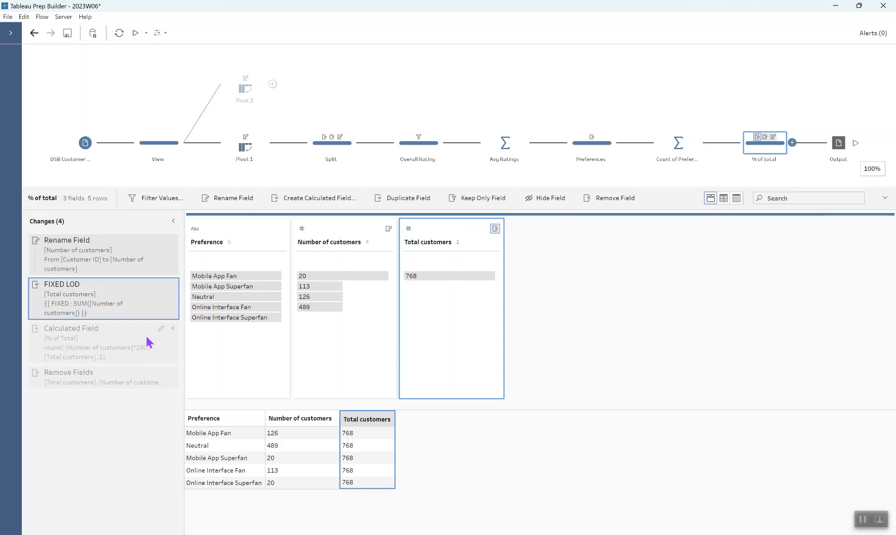
- Review the % of Total calculated field's rounding formula and the Remove Fields change
click(162, 329)
click(267, 216)
drag(267, 216, 340, 214)
click(324, 234)
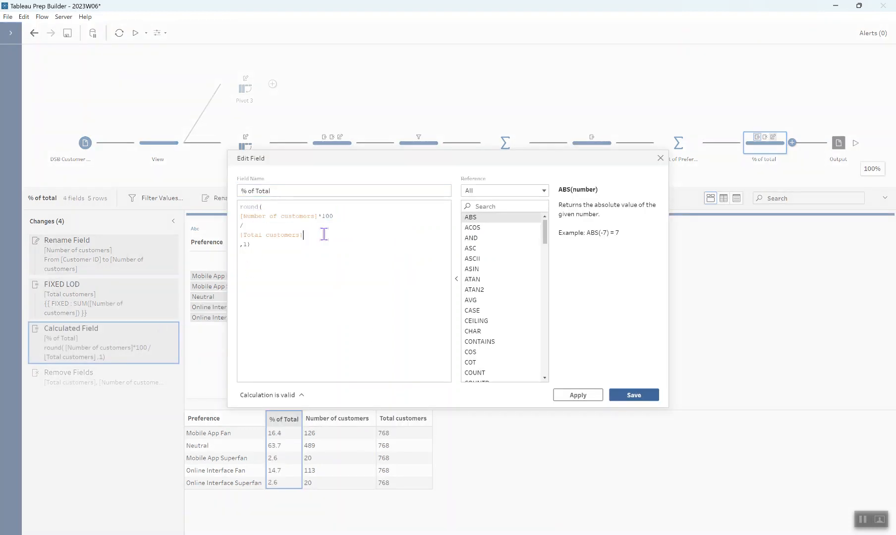
click(276, 207)
click(274, 247)
click(635, 395)
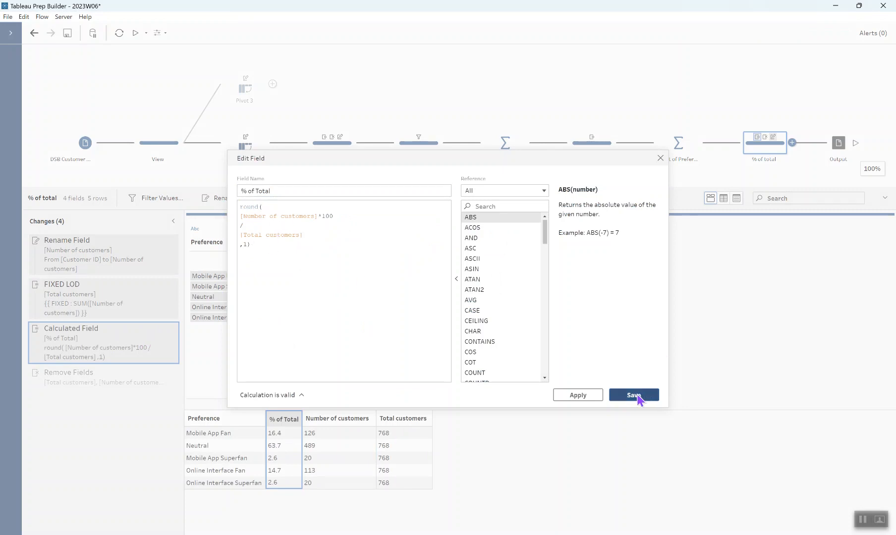
click(119, 381)
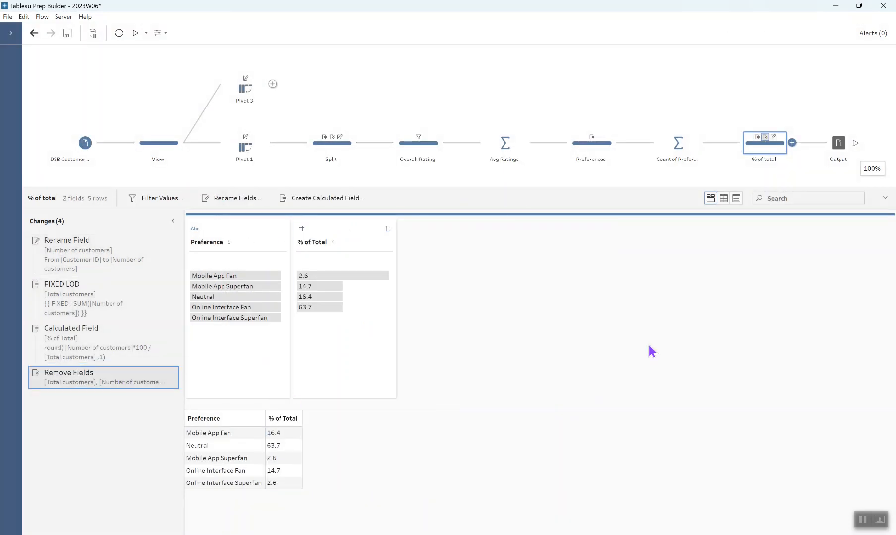